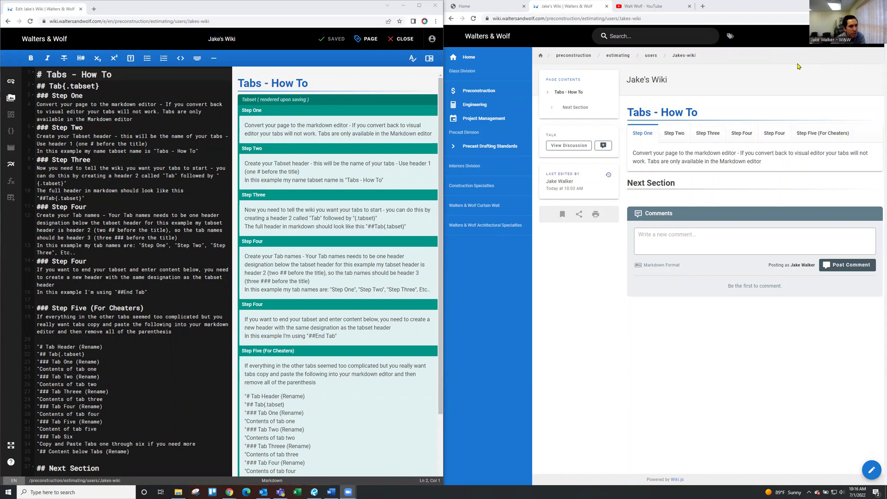
left_click(842, 45)
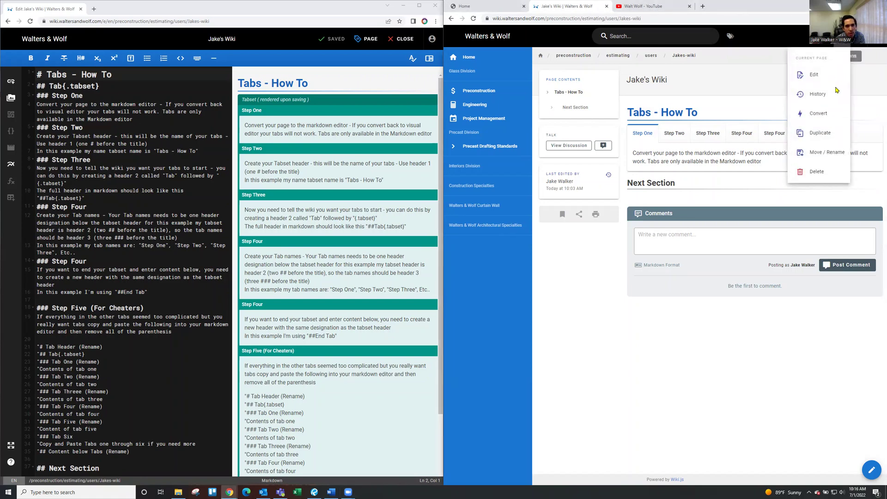
left_click(827, 113)
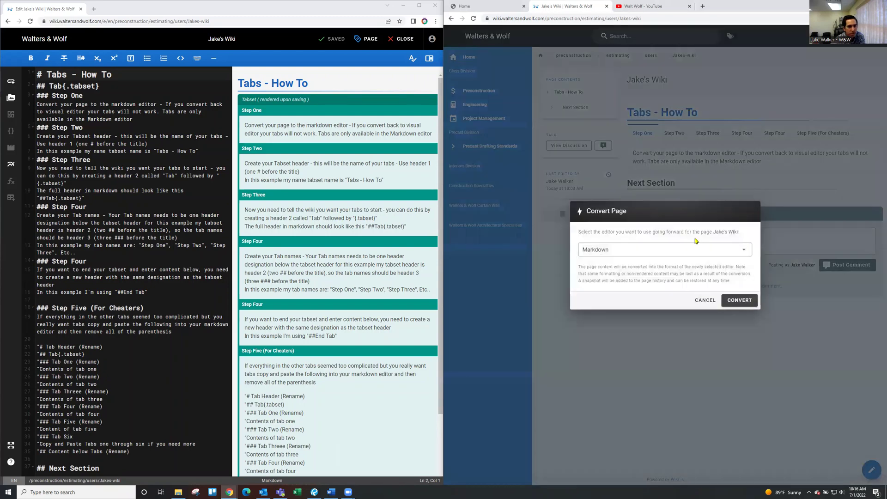
left_click(736, 252)
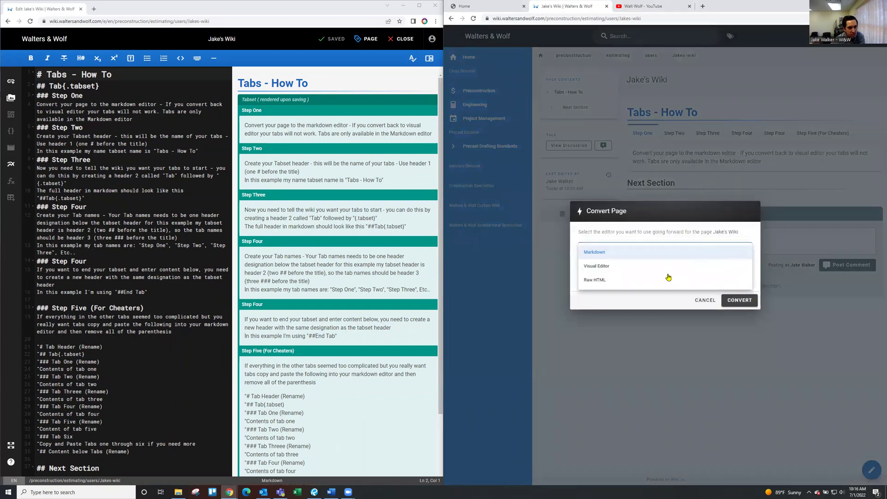
left_click(641, 252)
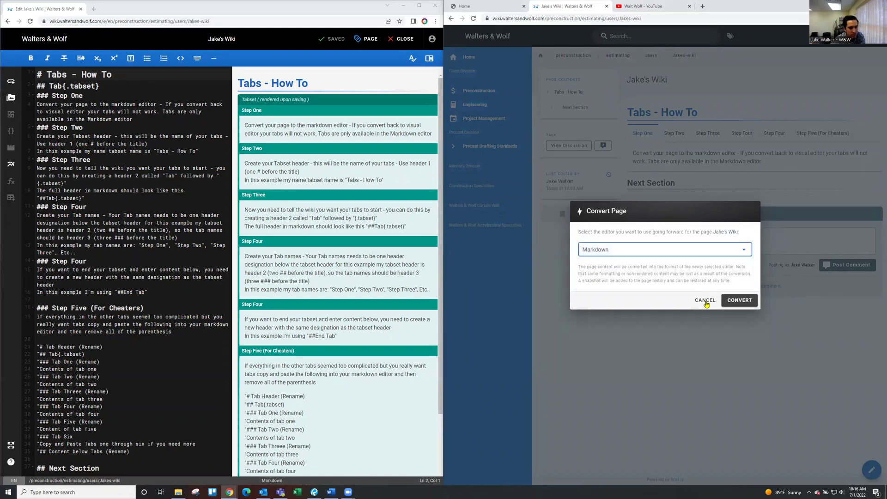
left_click(705, 301)
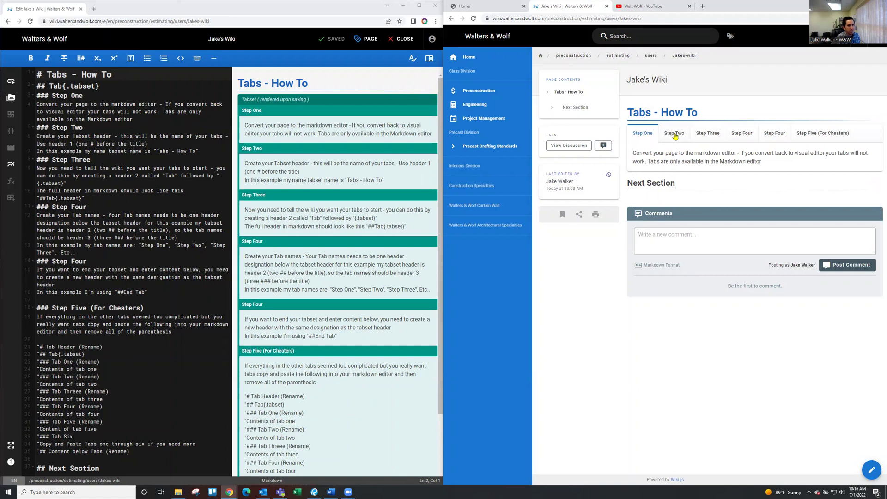
Show the Step Two tab, highlight the page heading, and point out the # and ## Tab{.tabset} editor lines.
left_click(675, 135)
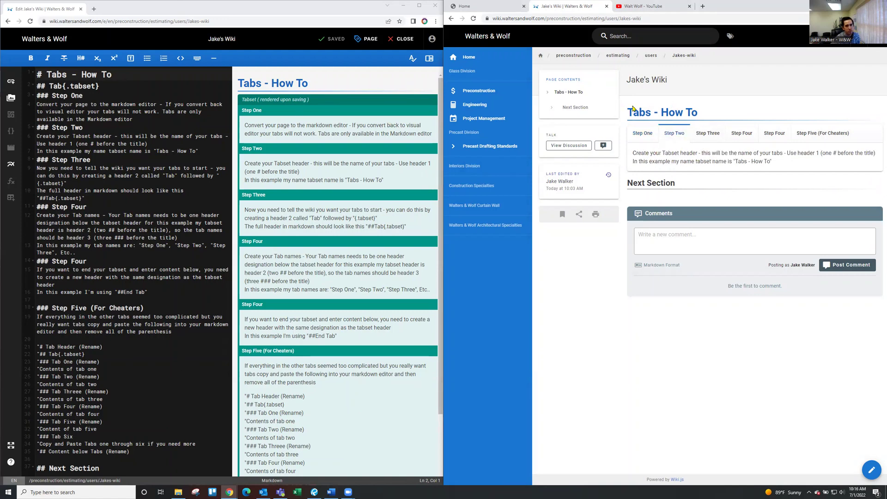
left_click_drag(695, 110, 627, 111)
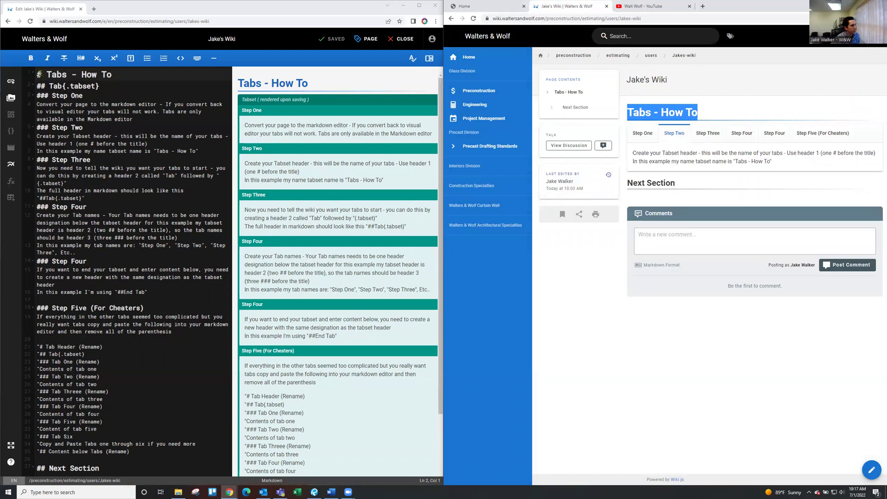
left_click(111, 76)
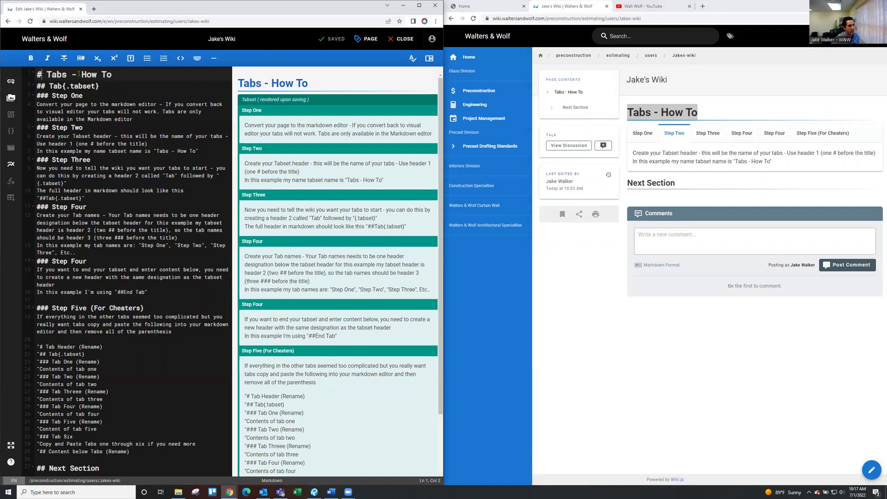
left_click_drag(44, 73, 37, 73)
left_click(44, 74)
left_click(100, 86)
Show the Step Three tab, highlight '## Tab' on editor line 2, then show the first Step Four tab.
left_click(707, 134)
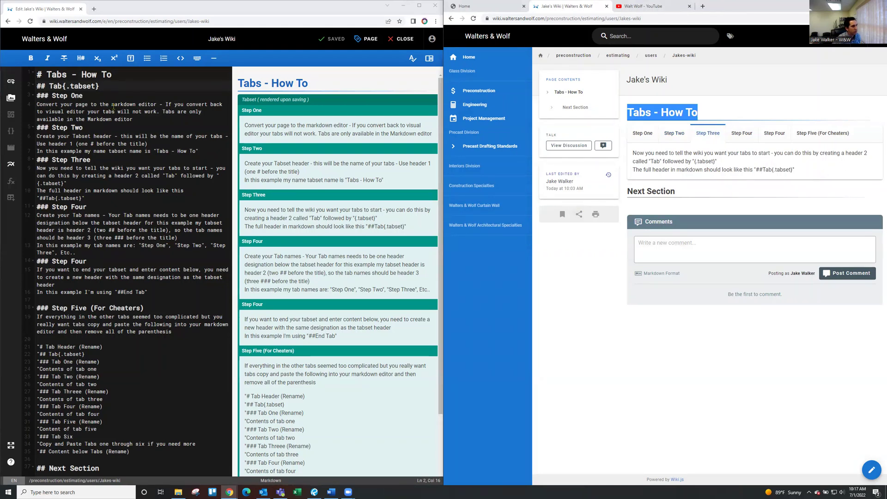
key("Home")
key("Right")
key("Right")
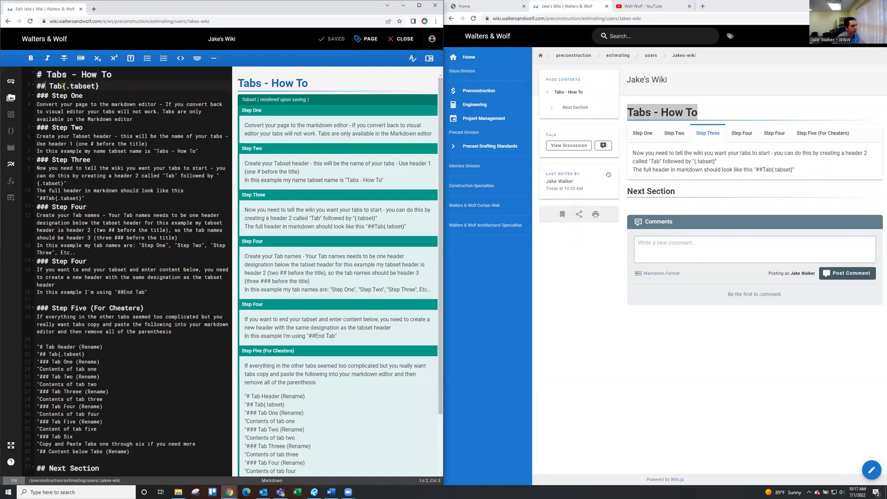
left_click_drag(62, 86, 37, 86)
left_click(99, 86)
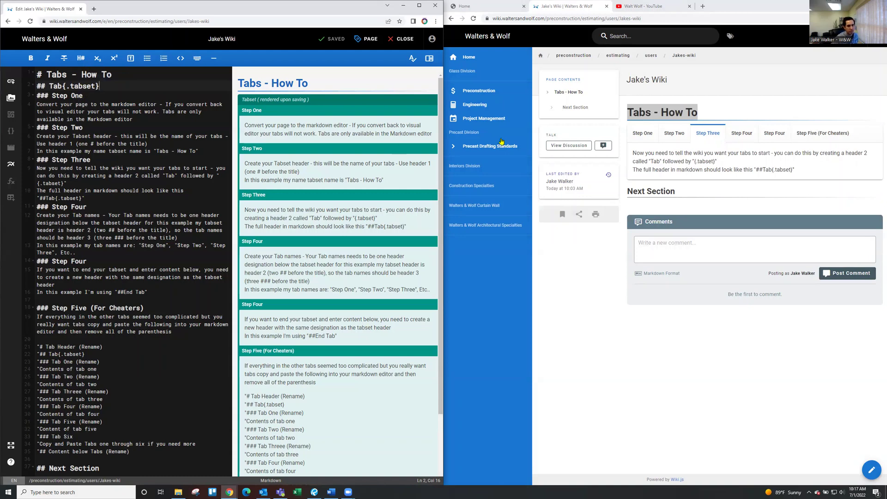
left_click(745, 134)
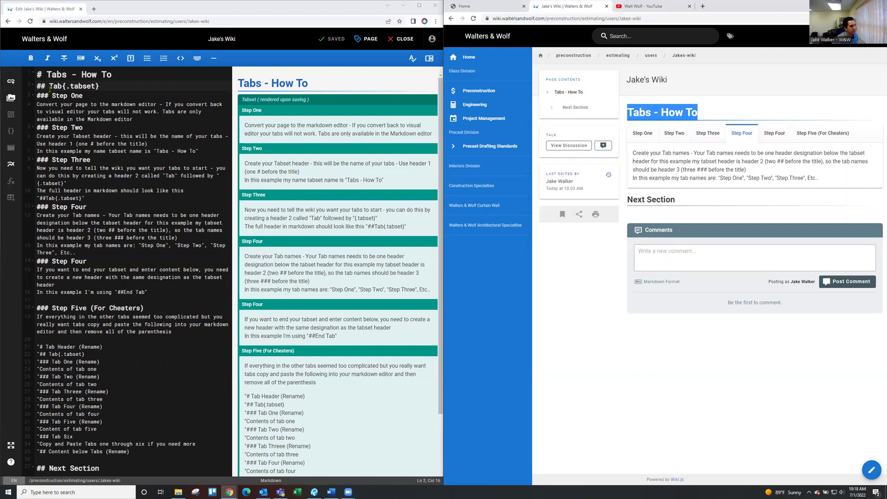
Highlight the ## marker and Step One description, then visit each ### Step One–Four heading line in the editor.
left_click_drag(45, 85, 37, 86)
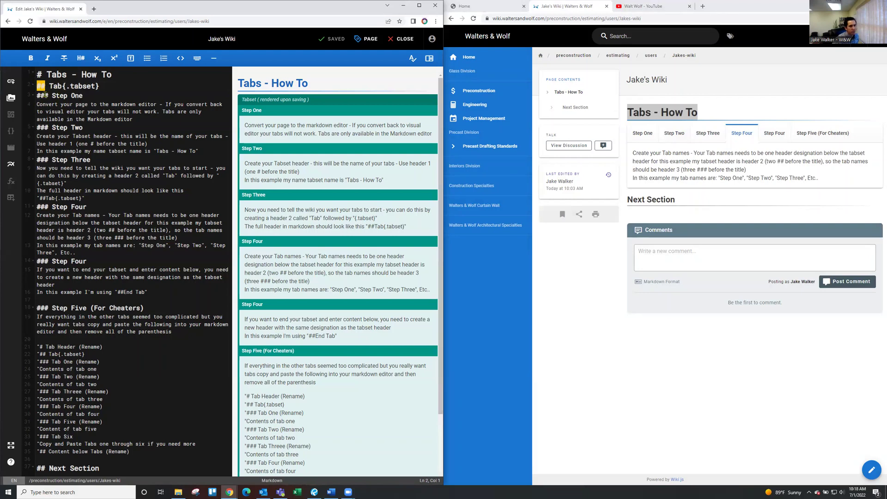
left_click(85, 96)
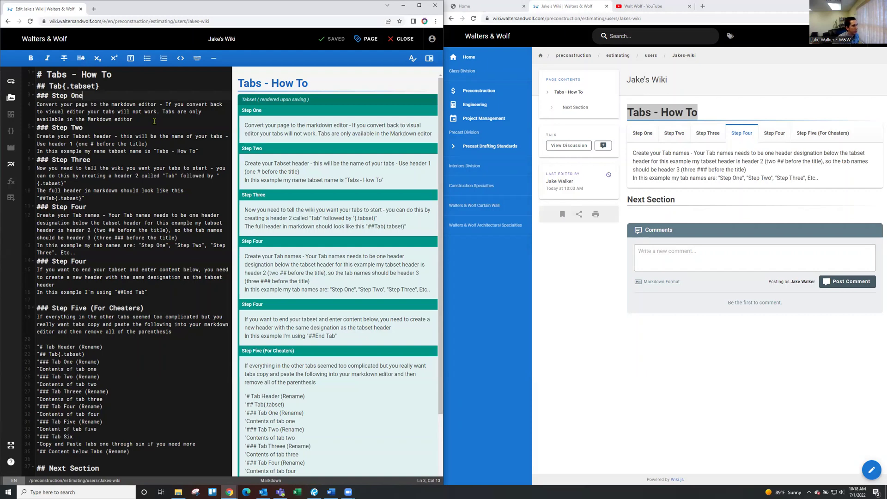
left_click(22, 105)
left_click(92, 92)
left_click_drag(133, 119, 36, 104)
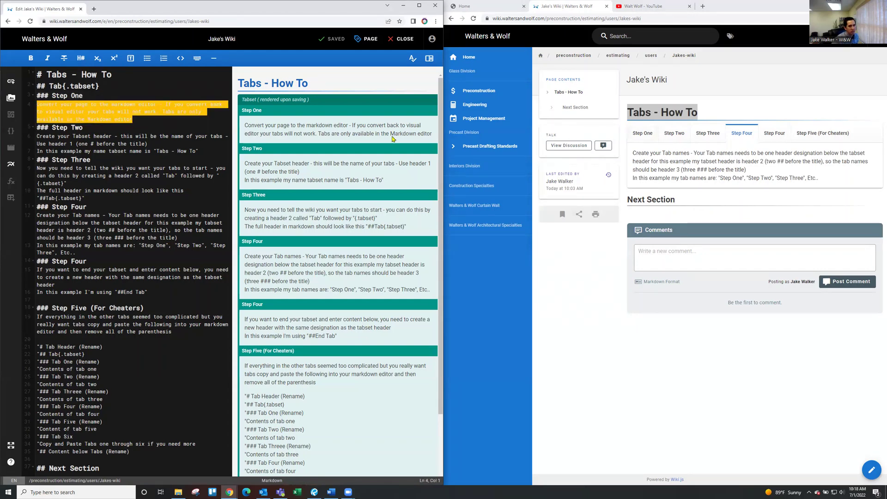
left_click(120, 126)
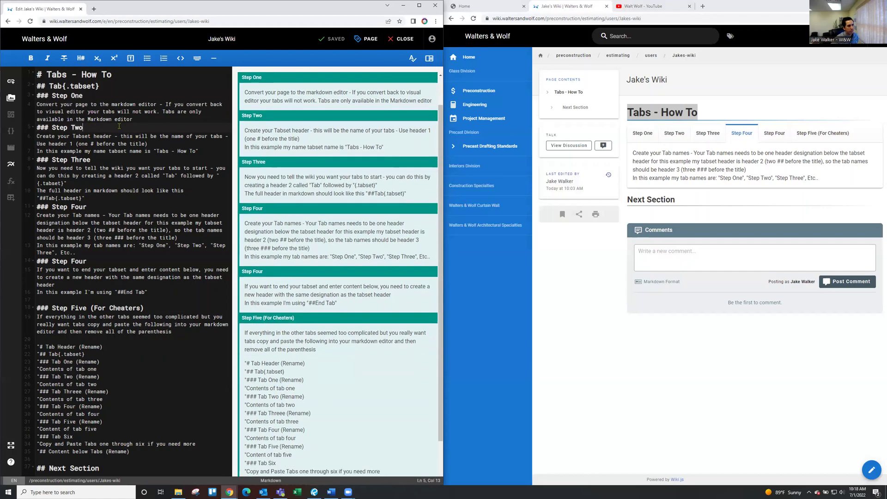
left_click(98, 160)
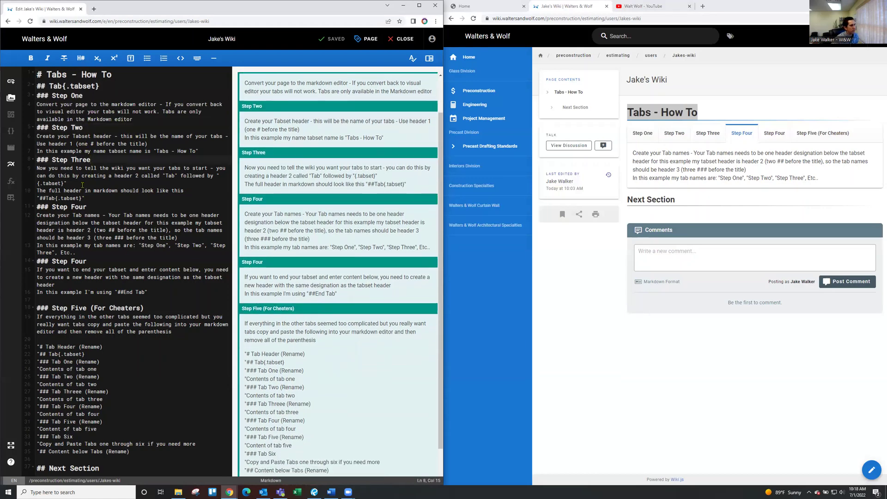
left_click(95, 207)
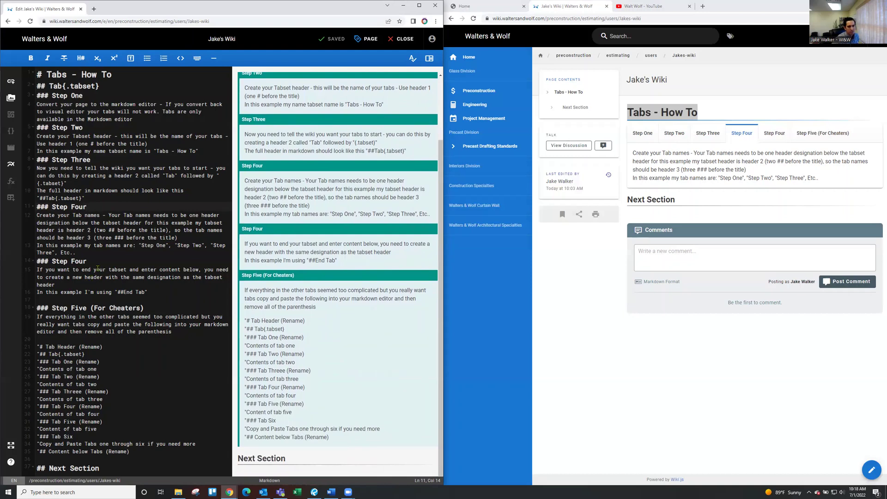
left_click(776, 134)
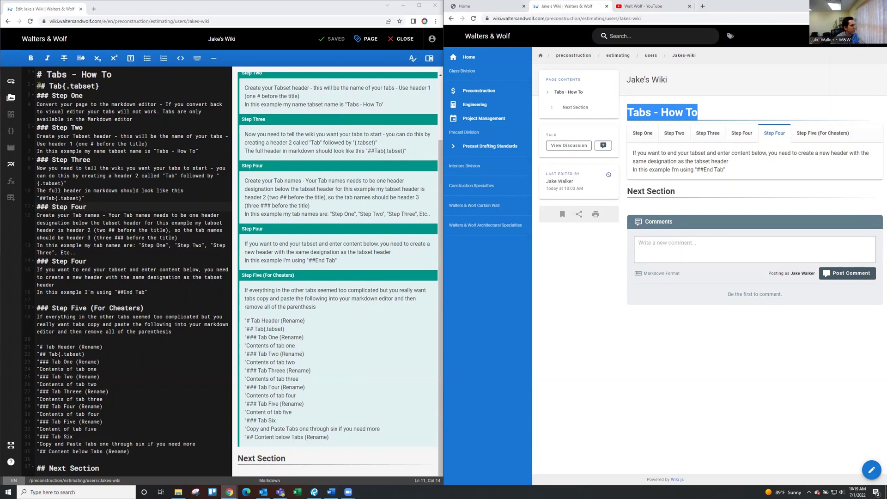
left_click_drag(61, 86, 37, 86)
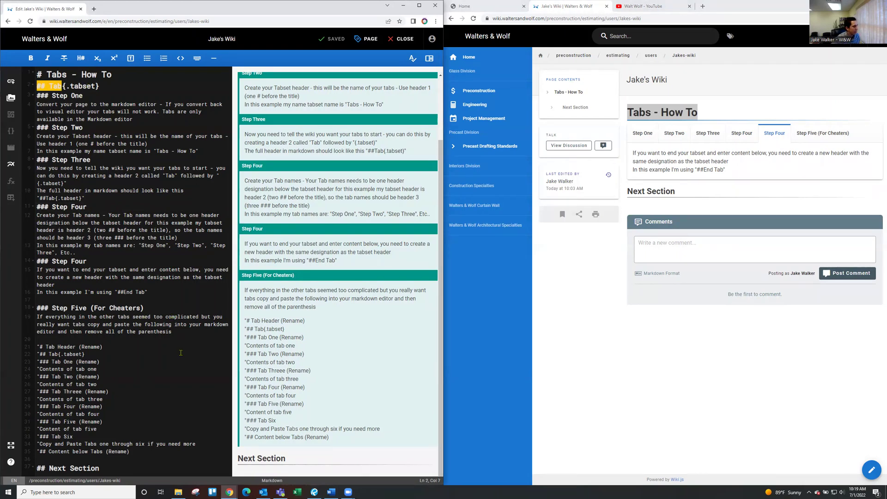
left_click_drag(111, 471, 30, 469)
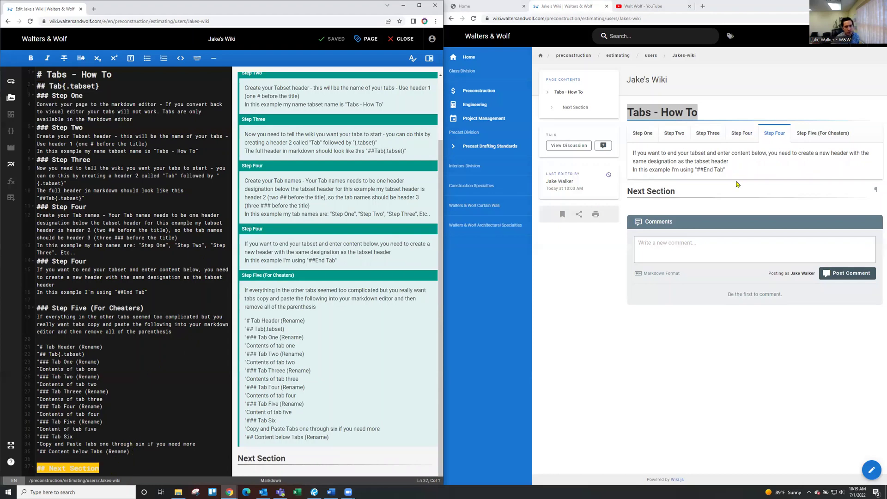
left_click(699, 191)
right_click(683, 188)
left_click(665, 183)
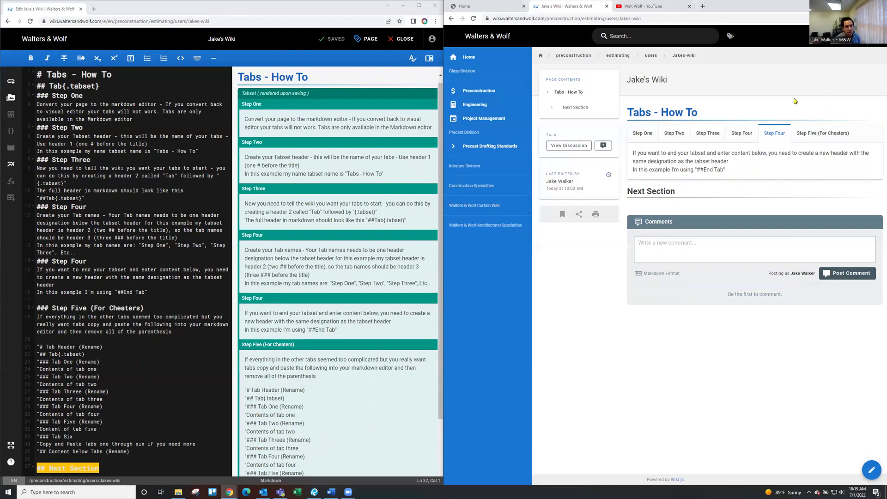
left_click(643, 132)
left_click(685, 133)
left_click(716, 133)
left_click(739, 133)
left_click(761, 134)
left_click(657, 35)
left_click(735, 159)
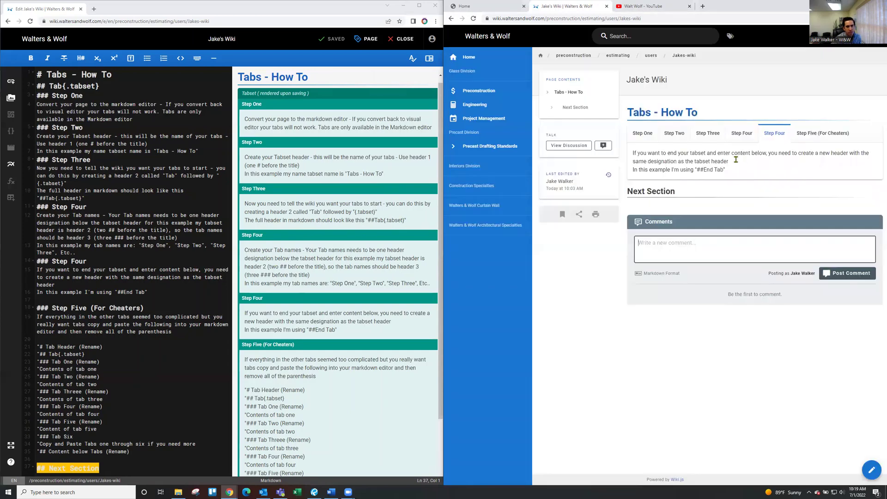
left_click(650, 134)
left_click(708, 134)
left_click(755, 134)
left_click(793, 134)
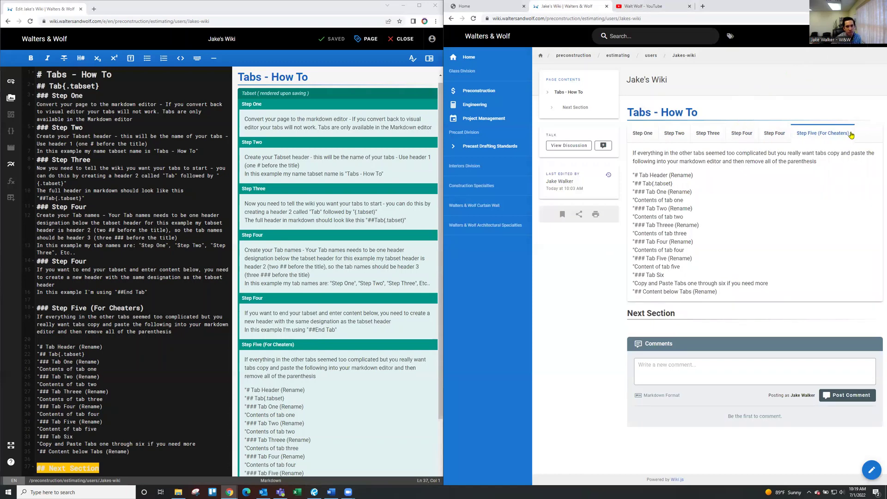
left_click(836, 37)
left_click(813, 114)
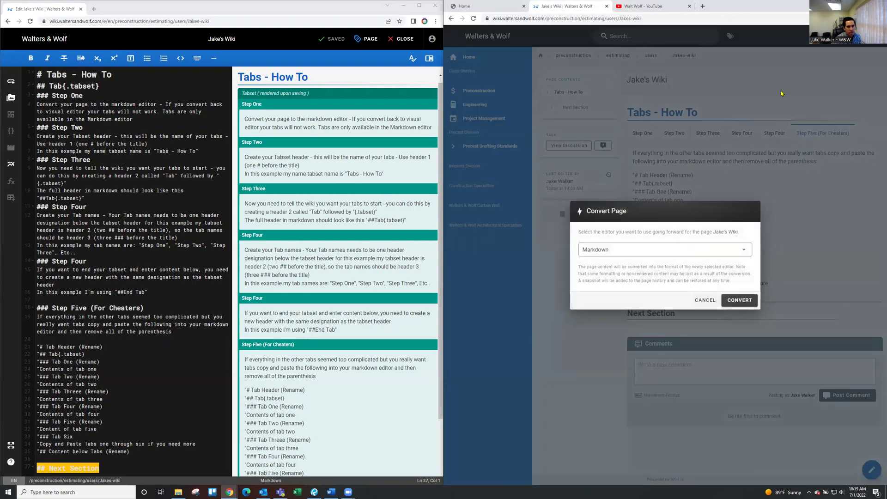
left_click(706, 300)
Copy the template markdown block from the page and paste it below '## Next Section'.
left_click_drag(633, 174, 724, 302)
key("ctrl+c")
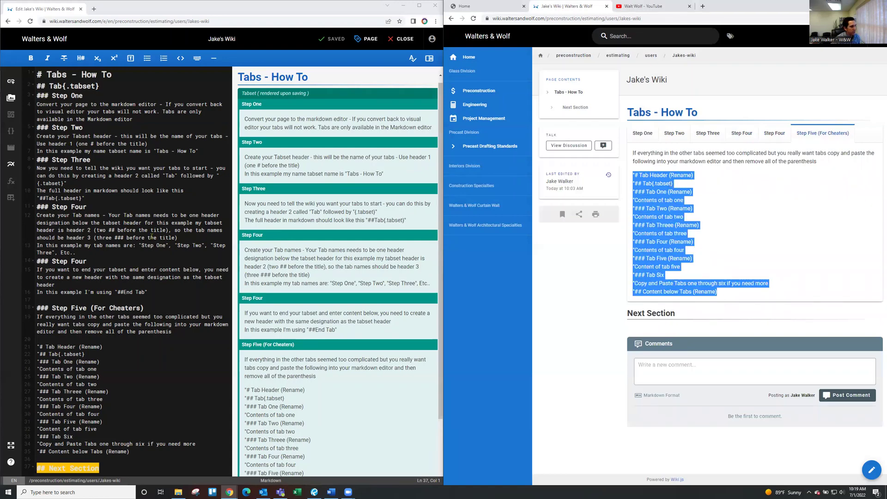
left_click_drag(638, 218, 162, 326)
left_click_drag(119, 464, 113, 467)
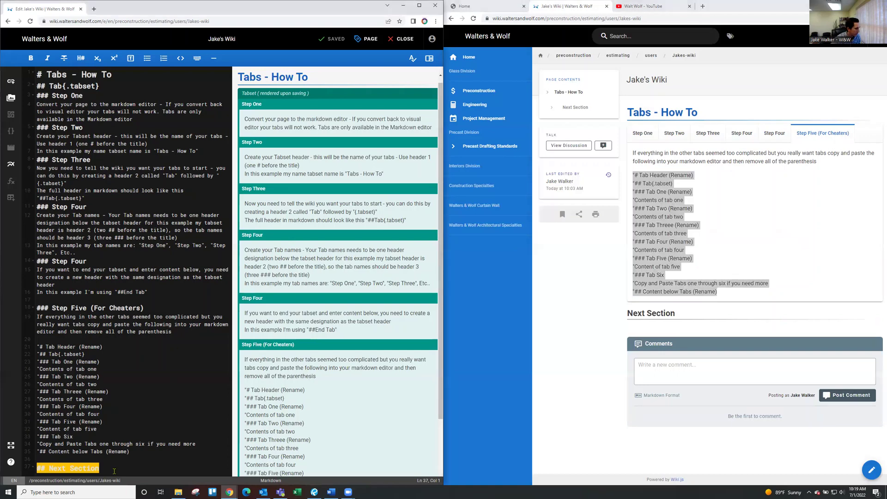
left_click(111, 469)
key("Return")
key("ctrl+v")
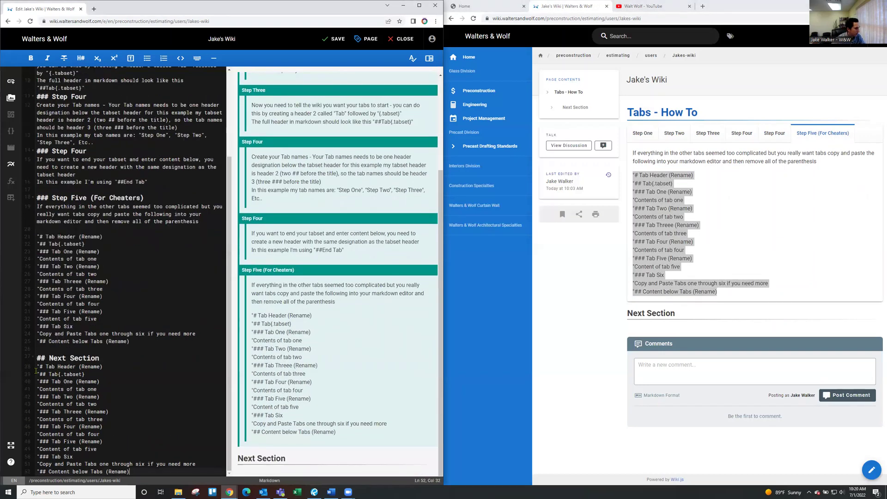
Strip the leading quotes from the Tab Header, tabset, Tab One and Tab Two lines and contents.
left_click(39, 365)
key("BackSpace")
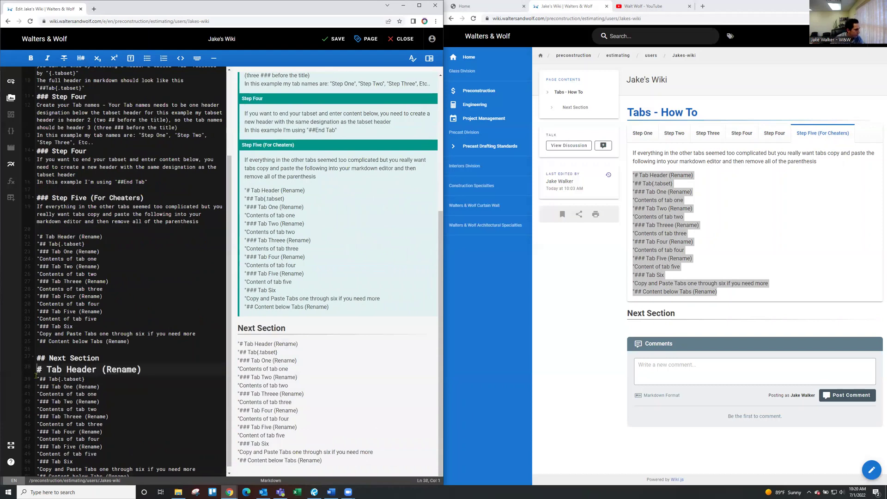
key("Down")
key("Delete")
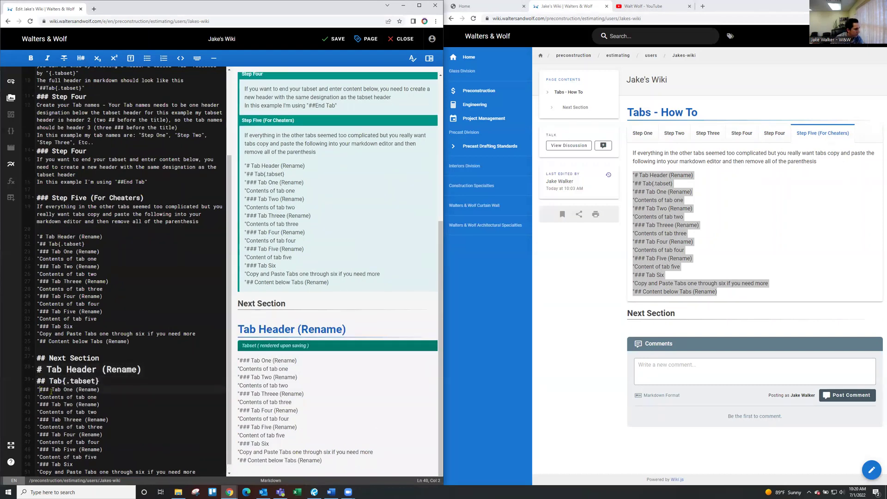
key("Down")
key("Delete")
key("Down")
key("Delete")
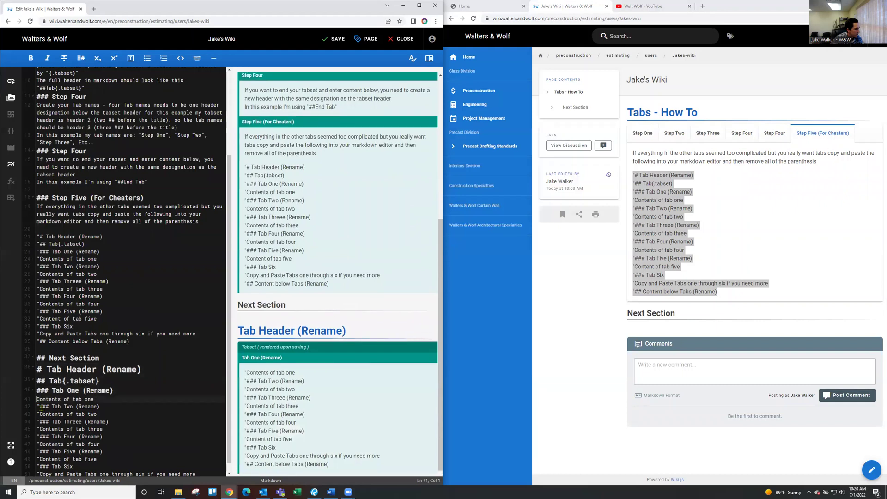
key("Down")
key("Delete")
left_click(40, 416)
key("BackSpace")
Remove the leading quotes from the Tab Three and Tab Four lines and their contents.
left_click(39, 424)
key("BackSpace")
left_click(41, 434)
key("BackSpace")
left_click(39, 441)
key("BackSpace")
left_click(39, 450)
key("BackSpace")
Remove the quotes from Tab Five, Tab Six and their contents, and from Content below Tabs.
scroll(38, 449, "down", 1)
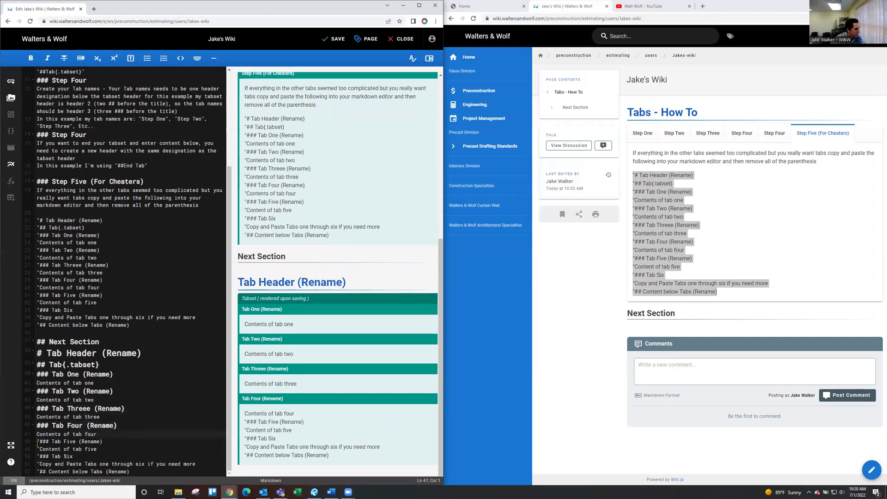
key("BackSpace")
left_click(41, 450)
key("BackSpace")
left_click(38, 459)
key("BackSpace")
left_click(39, 468)
key("BackSpace")
left_click(39, 470)
key("BackSpace")
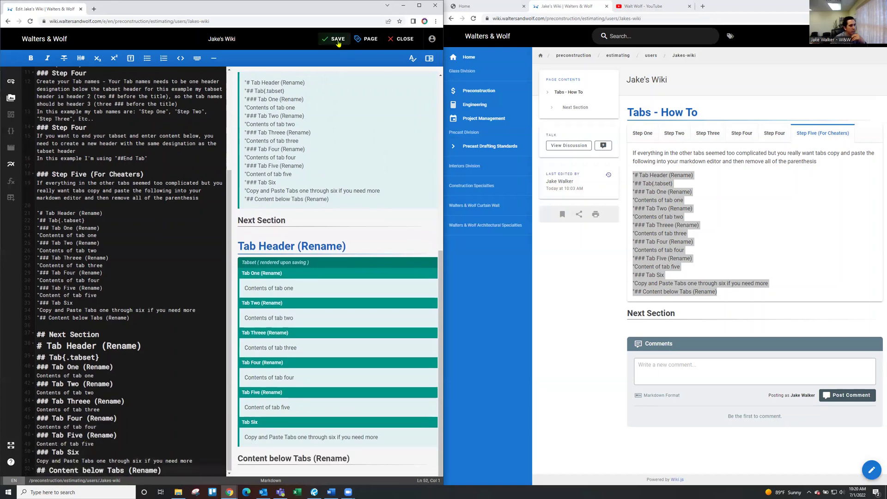
Save the page, close the editor, and highlight the new Tab Header heading.
left_click(339, 40)
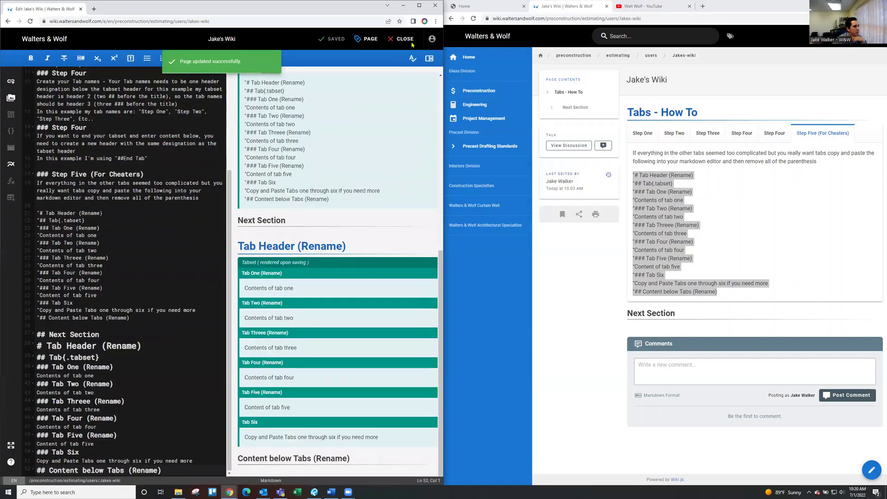
left_click(410, 42)
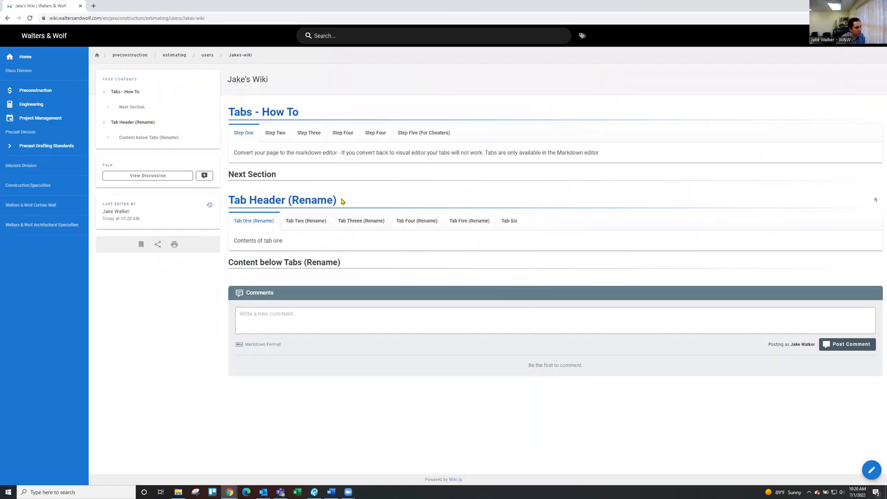
left_click_drag(342, 201, 234, 199)
Check that Tab Two through Tab Six each display their content, then select the tabset section.
left_click(306, 223)
left_click(365, 223)
left_click(424, 223)
left_click(465, 222)
left_click(518, 224)
left_click(262, 234)
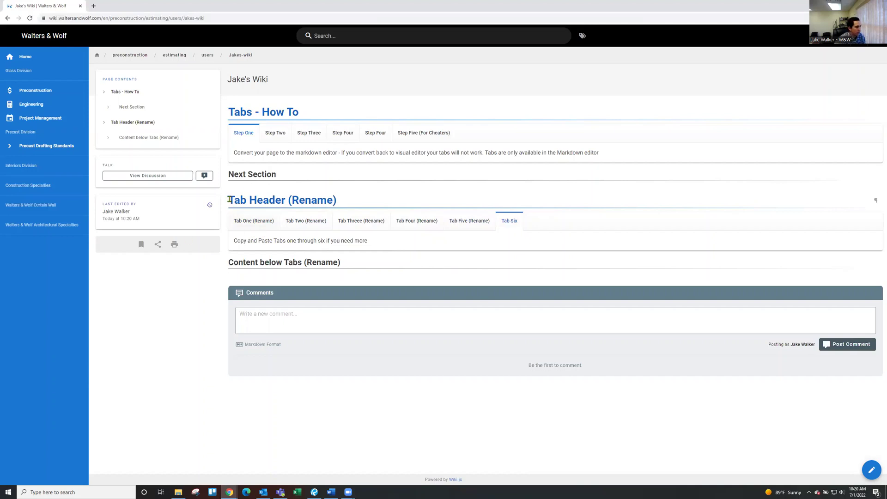
left_click_drag(230, 199, 422, 265)
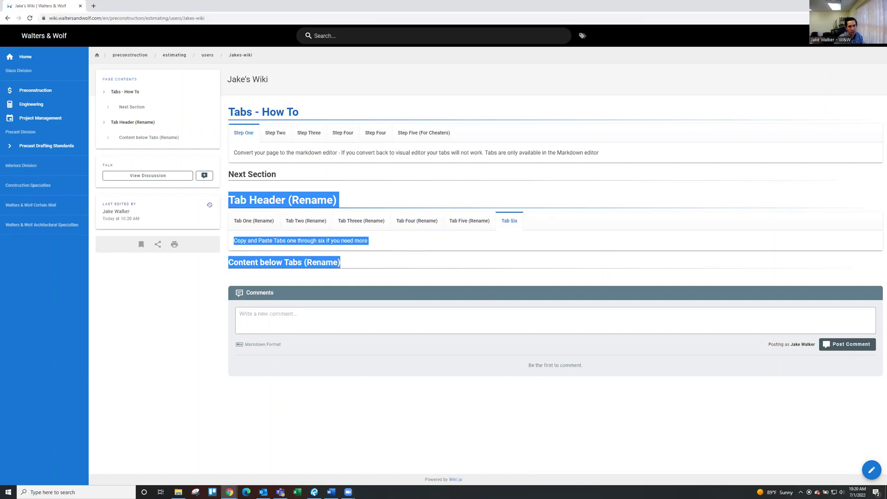
Choose Edit from the page actions menu and select the 'Contents of tab one' line.
left_click(842, 55)
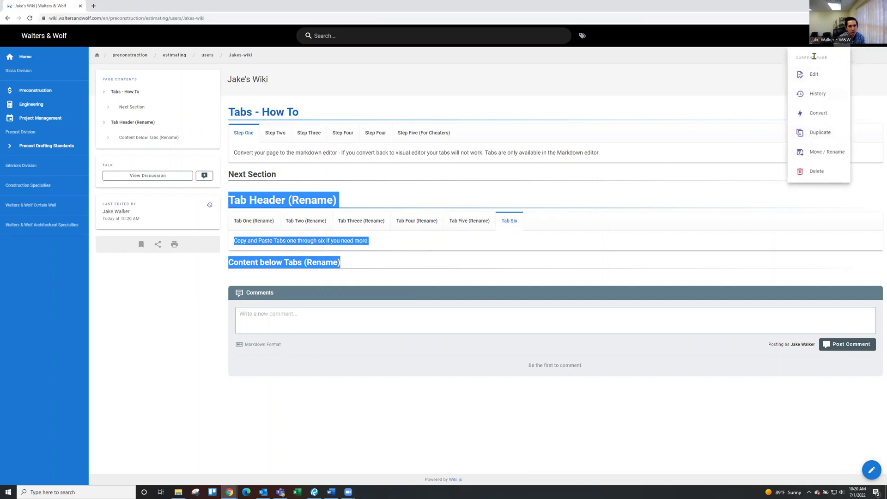
left_click(814, 76)
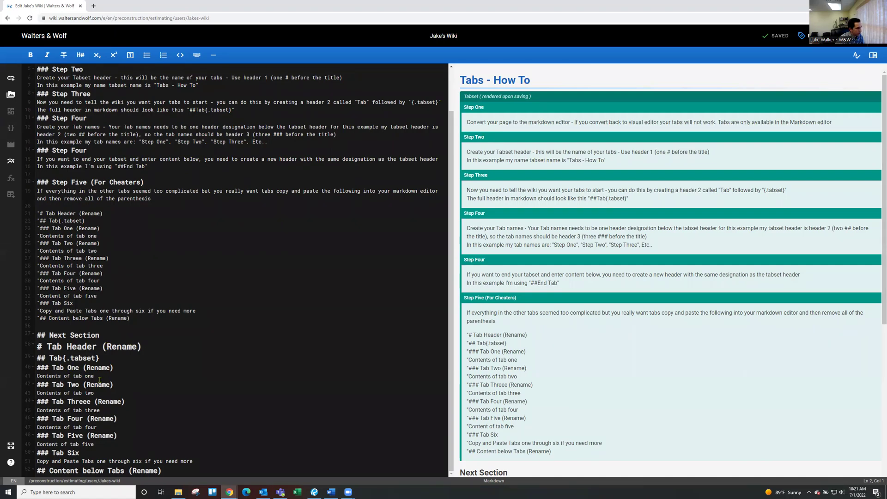
left_click_drag(94, 376, 25, 380)
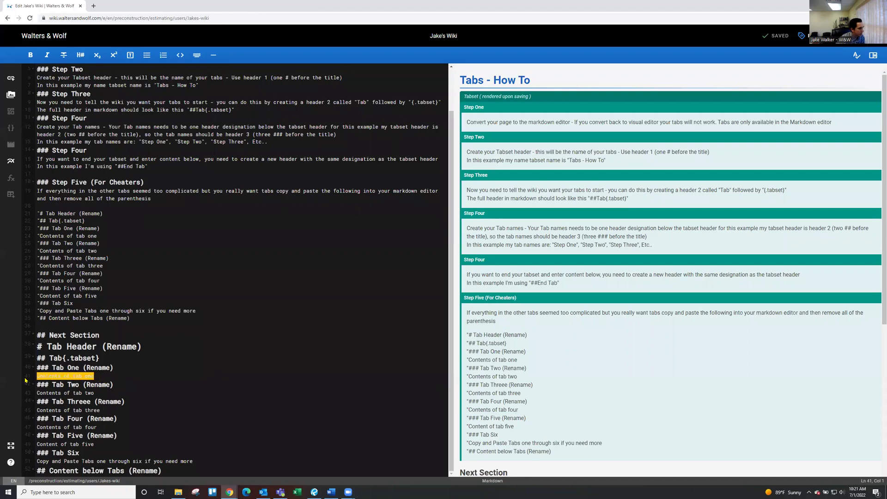
left_click(122, 376)
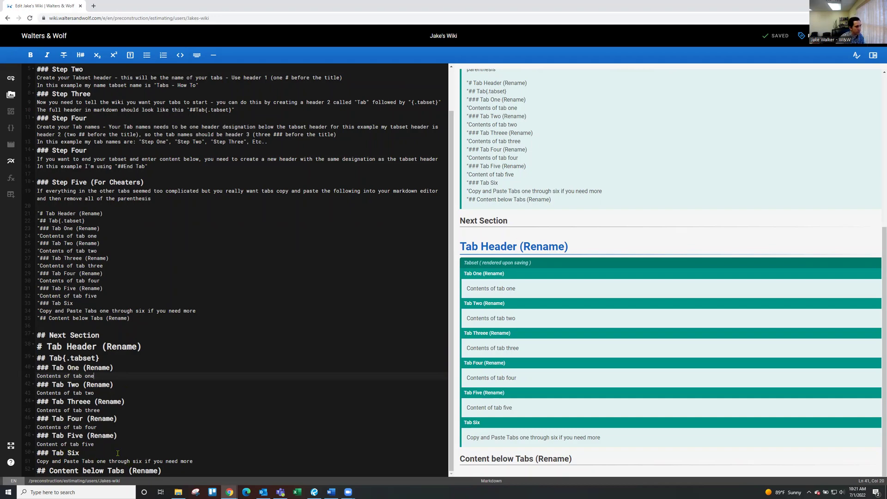
Copy the Tab One–Tab Six lines, paste them after Tab Six's content, and save the page.
left_click_drag(79, 452, 25, 367)
right_click(64, 379)
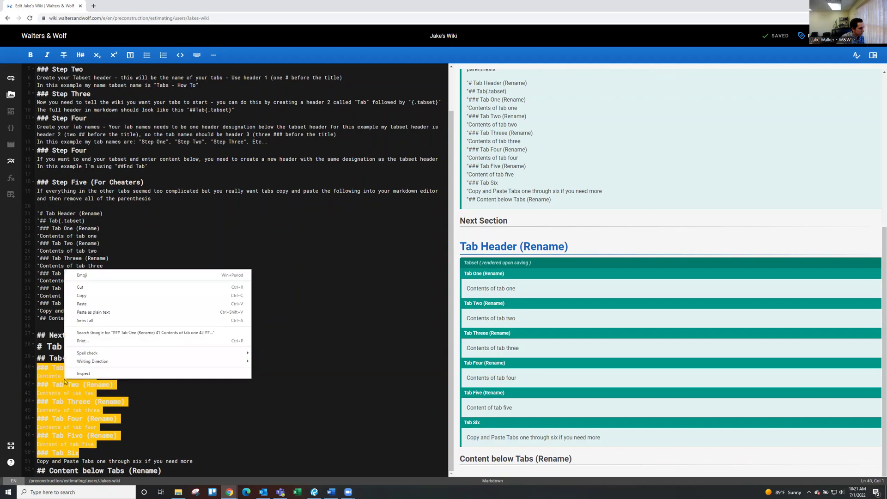
left_click(83, 297)
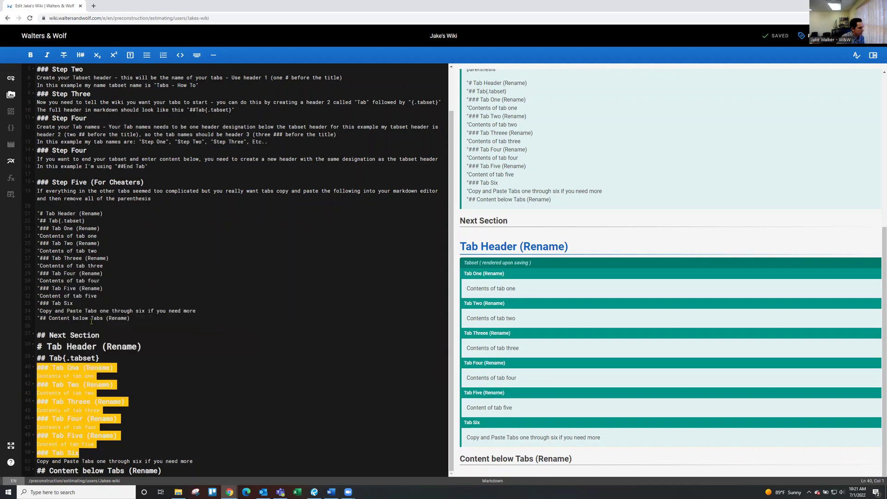
left_click(202, 460)
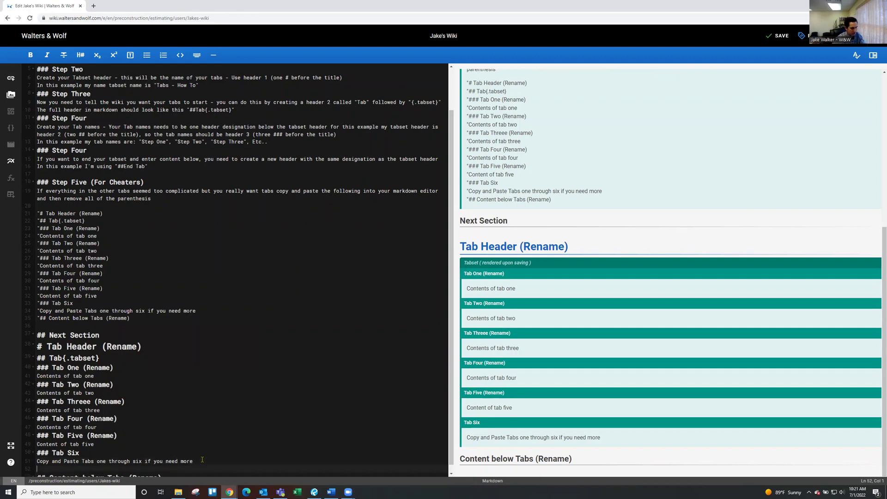
key("ctrl+v")
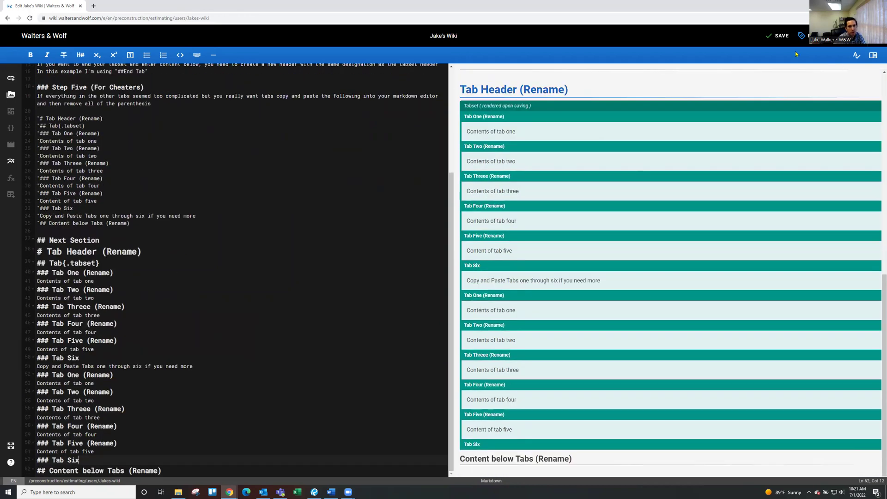
left_click(778, 36)
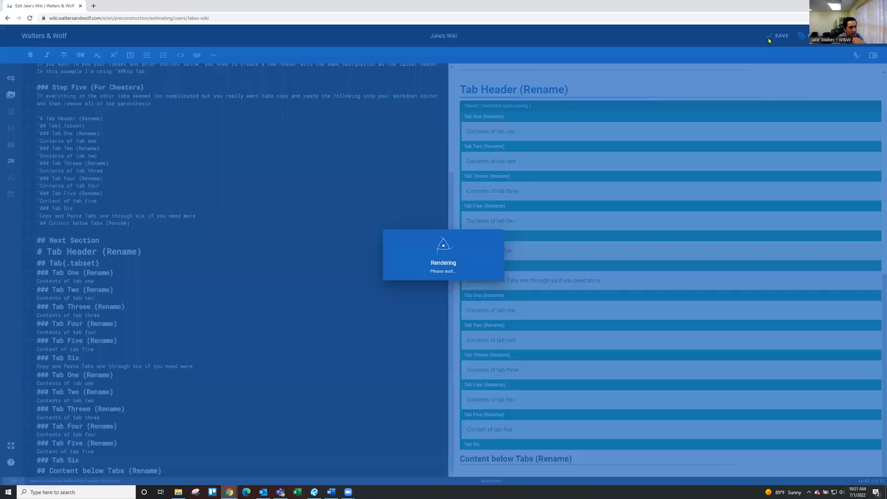